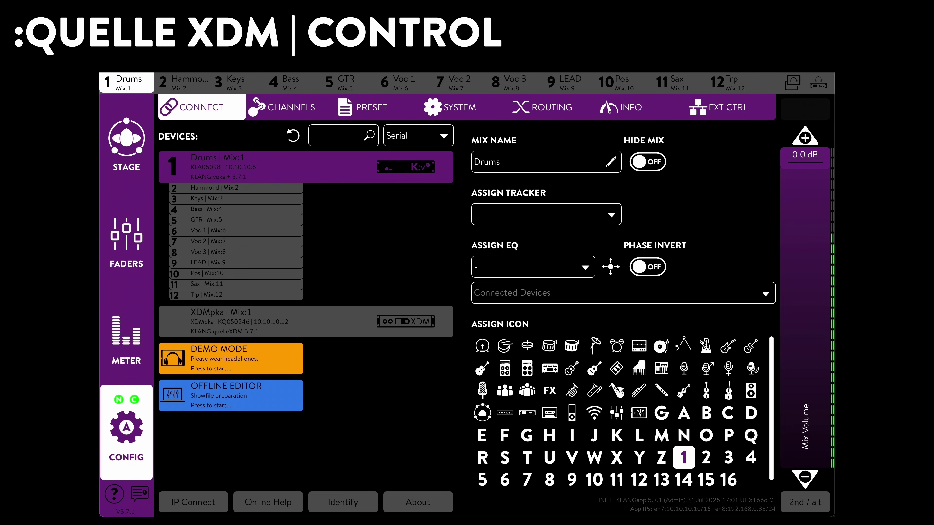
- Connect to the XDMpka, show its remote front-panel display and scroll through its device menu
click(345, 318)
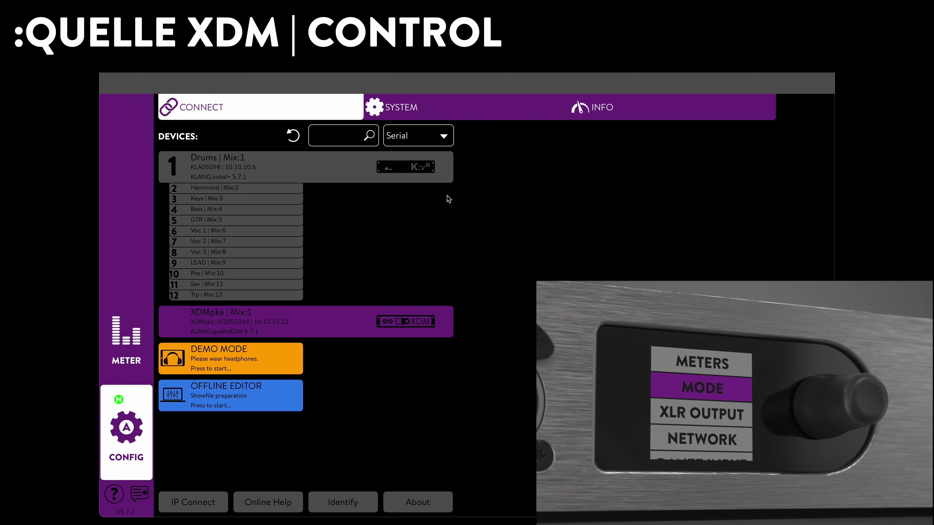
click(451, 114)
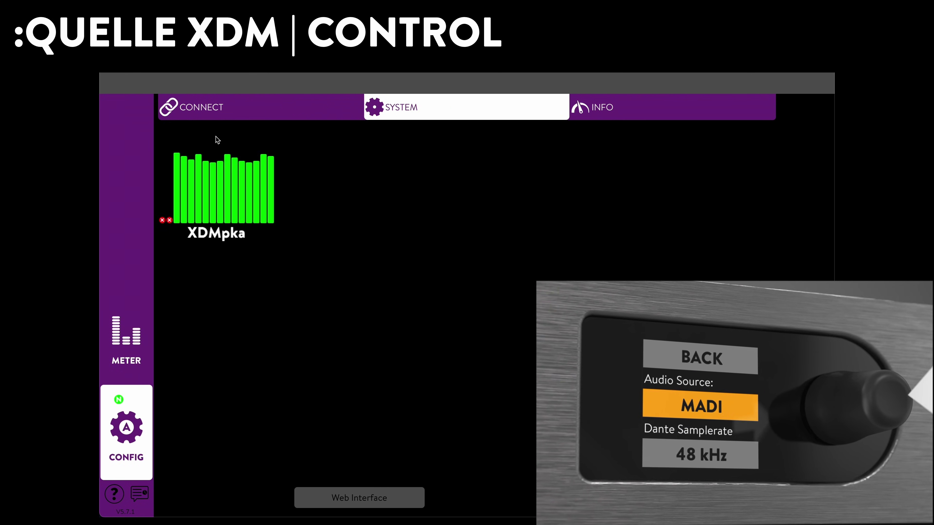
click(198, 199)
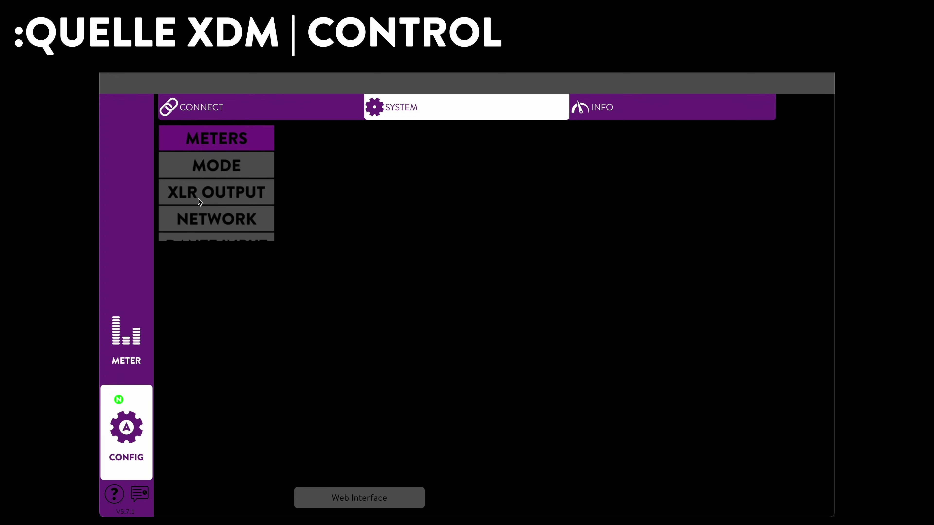
scroll(199, 202, down, 5)
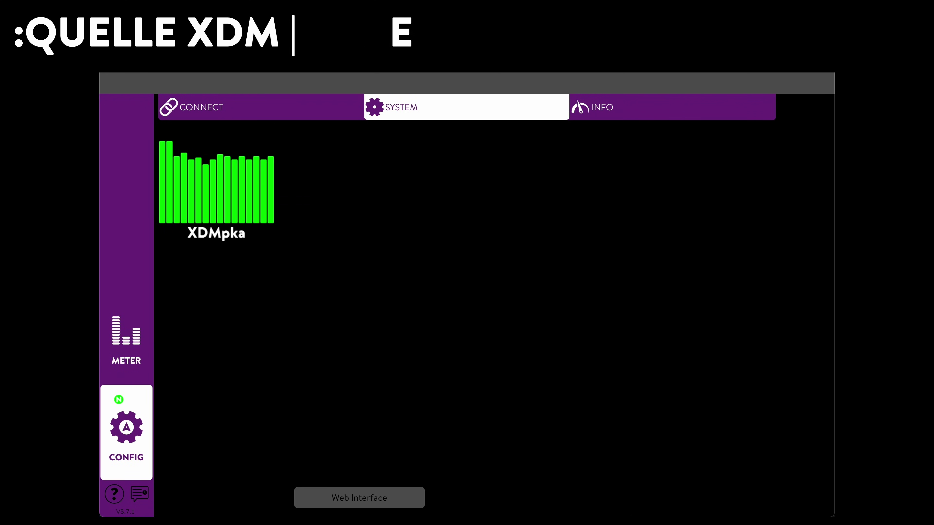
- Open the XDM web interface, show its remote GUI and go into the XLR OUTPUT settings
click(356, 498)
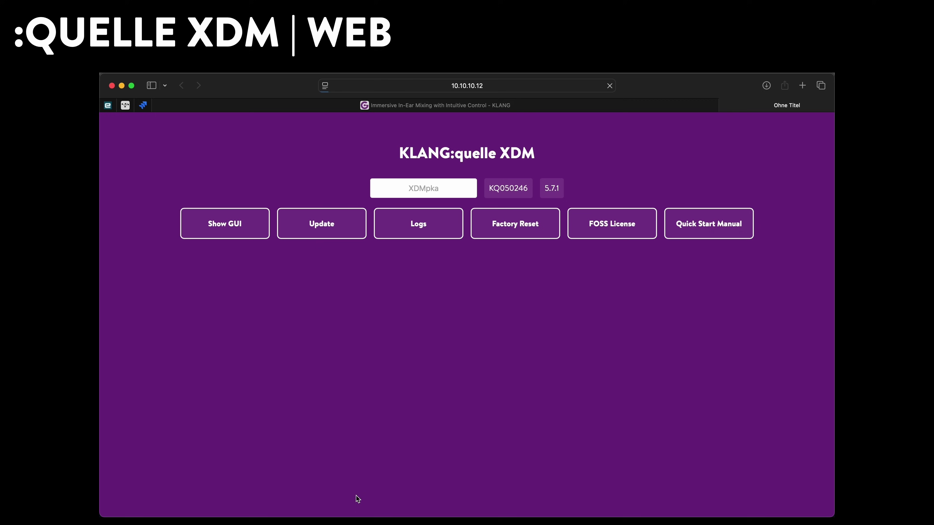
click(247, 238)
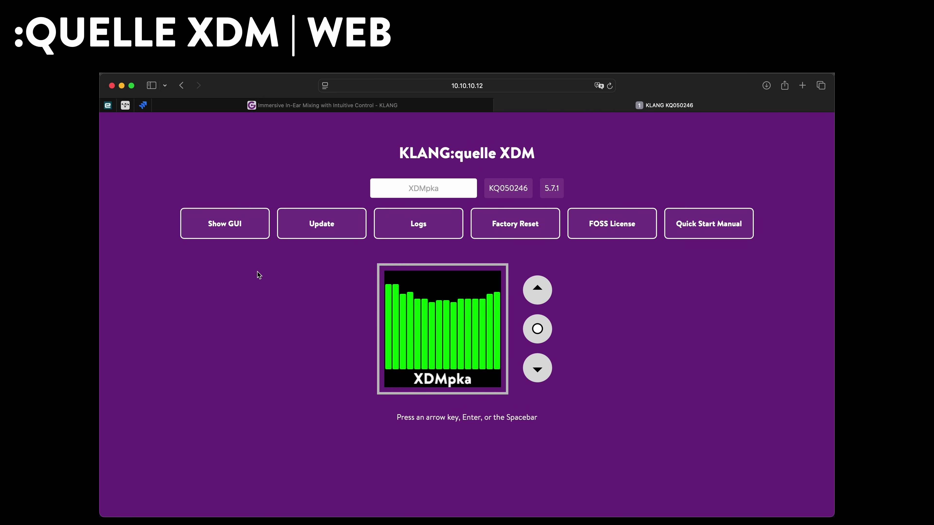
click(541, 331)
key(Down)
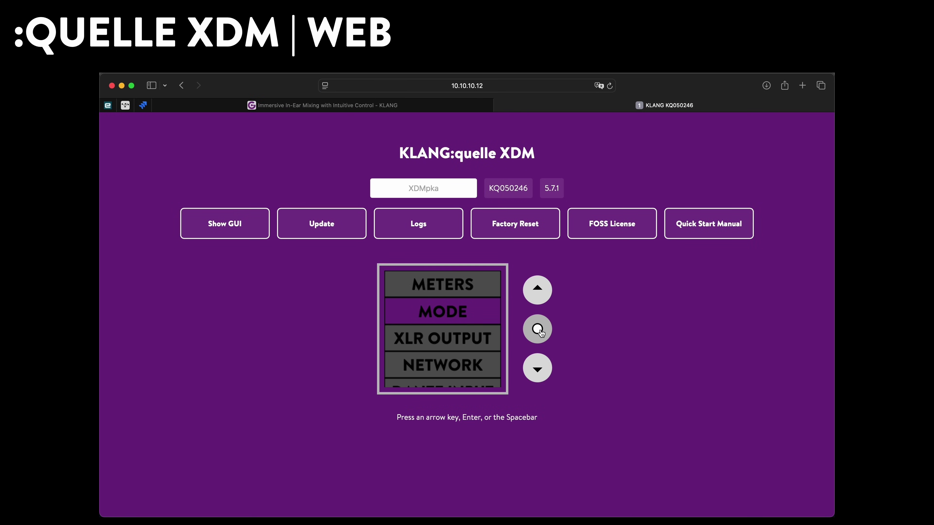
key(Down)
key(Return)
key(Down)
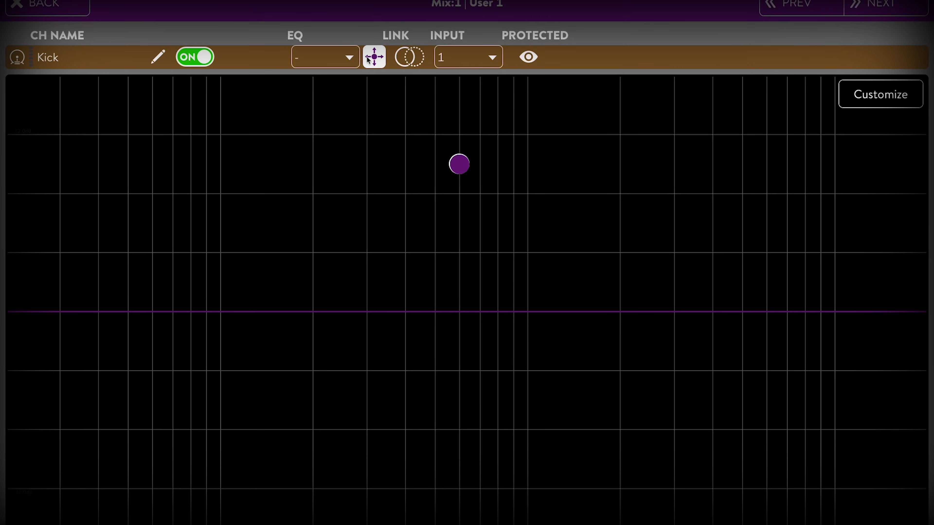
- Apply the Kick Drum EQ preset to Kick, raise its curve, then give Snare Snare Drum 1
click(352, 56)
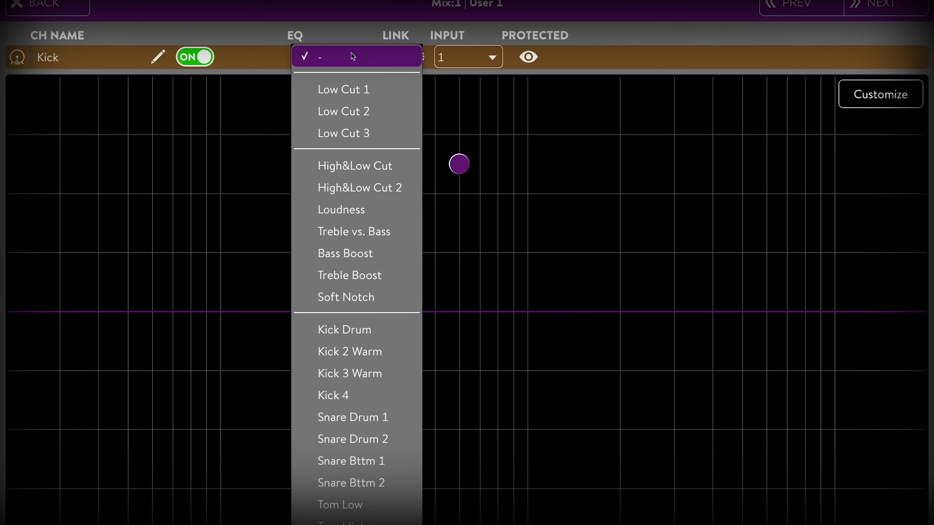
click(378, 331)
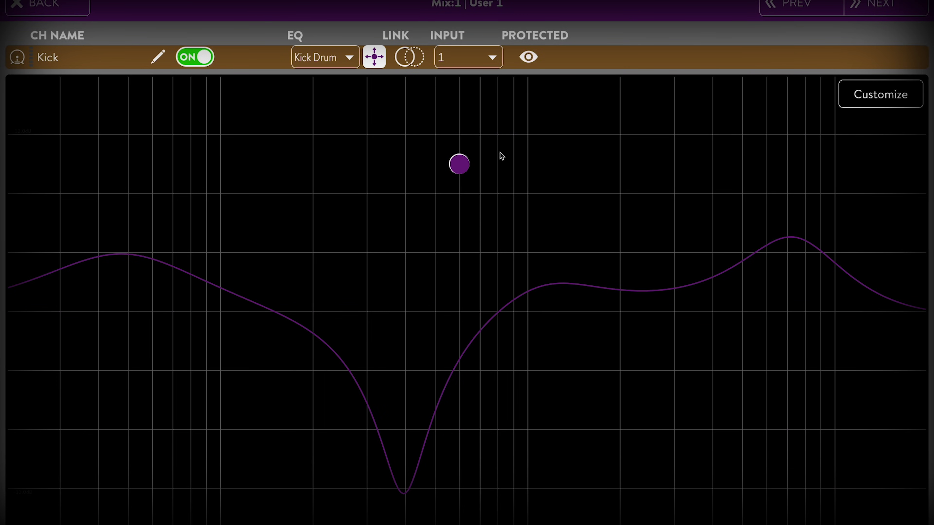
drag(459, 164, 473, 152)
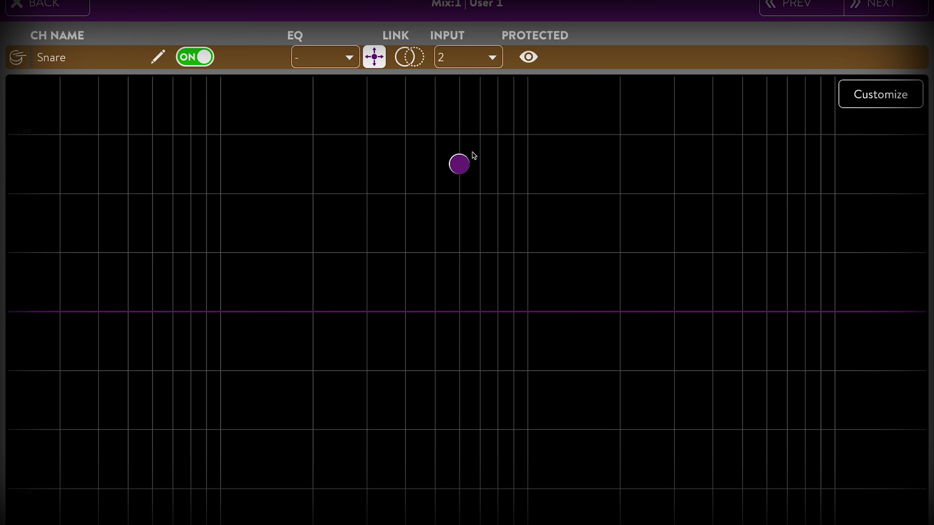
click(330, 65)
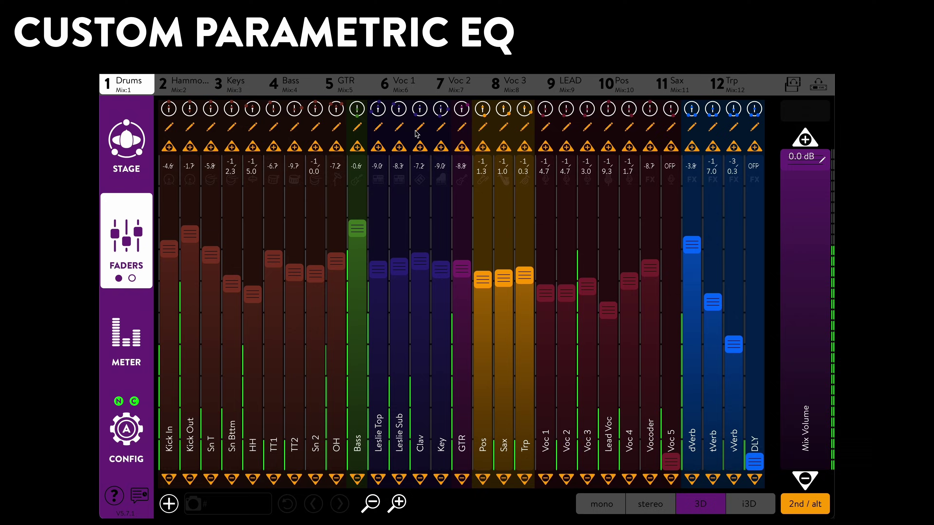
- Make Clav's EQ custom and turn band 1 into a low-shelf boost around 60 Hz
click(419, 127)
click(391, 134)
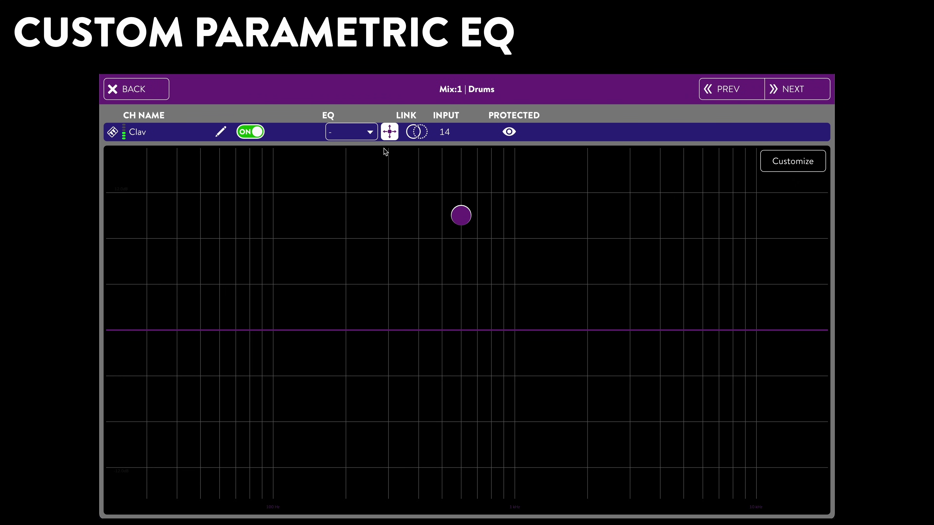
click(791, 162)
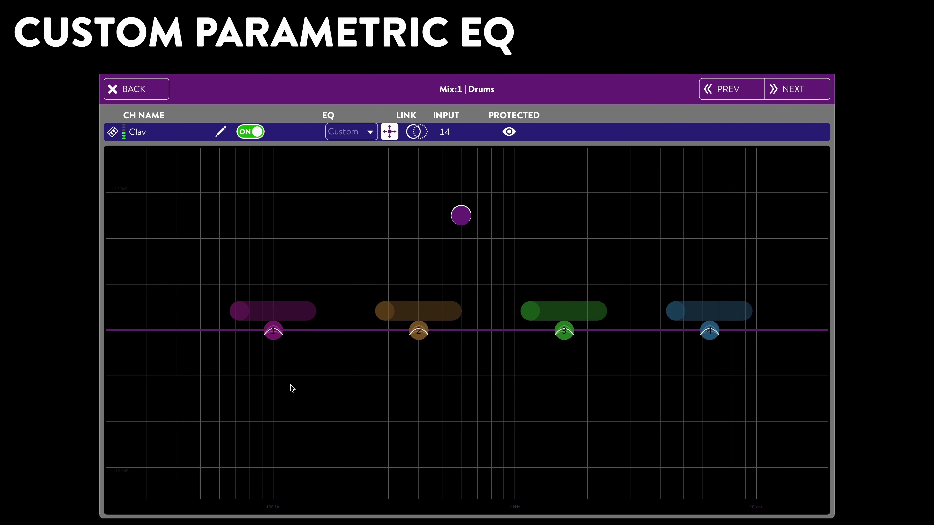
drag(273, 331, 215, 265)
click(214, 266)
click(198, 302)
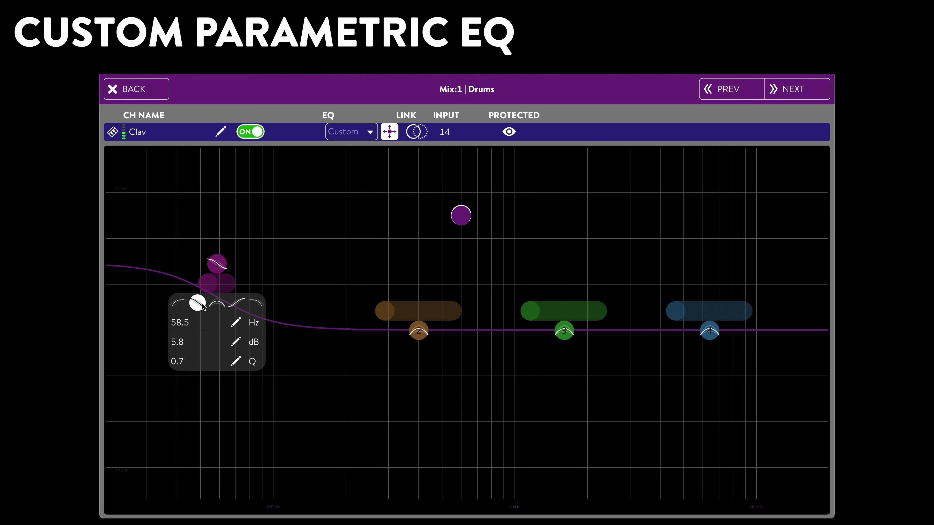
- Cut band 2, boost band 3 in the upper mids, and make band 4 a 4.4 kHz high cut
drag(390, 313, 403, 359)
drag(564, 330, 544, 281)
drag(710, 331, 668, 330)
click(707, 309)
click(746, 348)
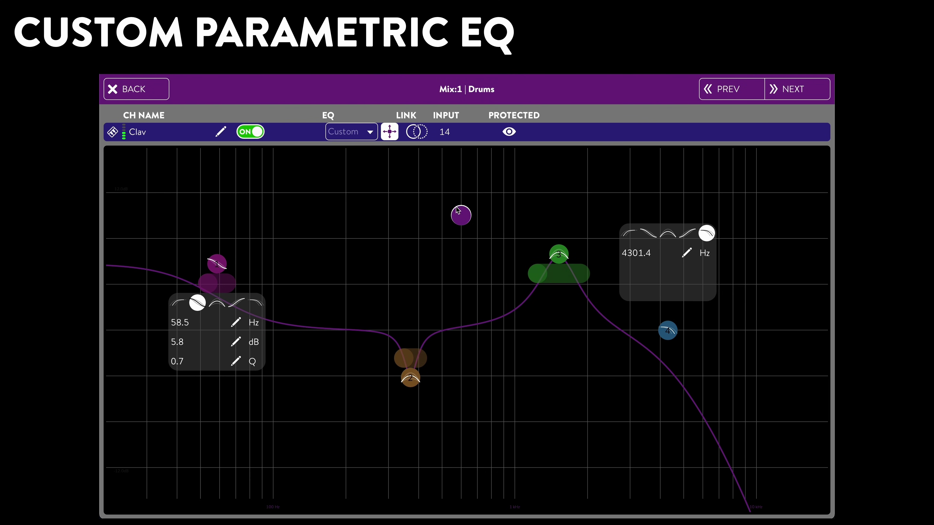
mouse_move(458, 211)
mouse_down()
mouse_move(463, 327)
mouse_move(466, 217)
mouse_move(374, 211)
mouse_move(471, 218)
mouse_up()
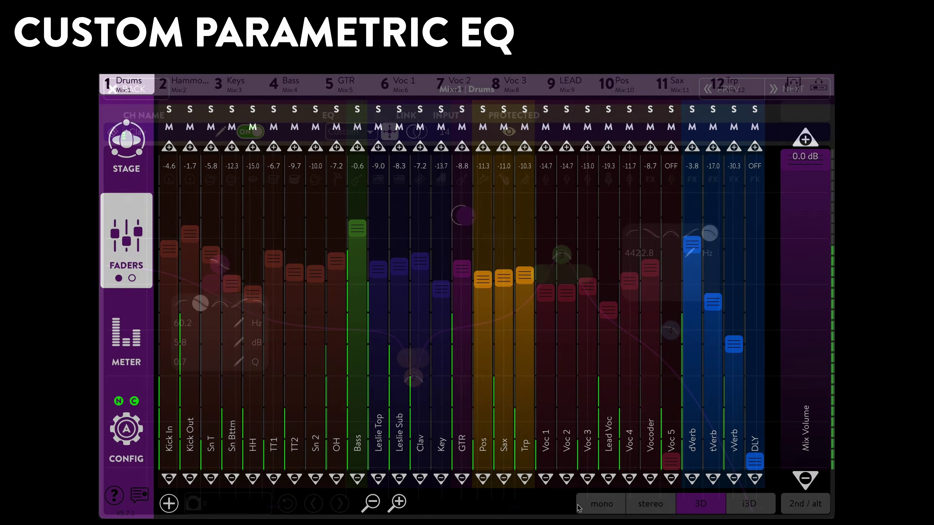
- In CONFIG, customize the Drums mix EQ with a band-1 high-pass at 40.1 Hz and a mid boost
click(128, 417)
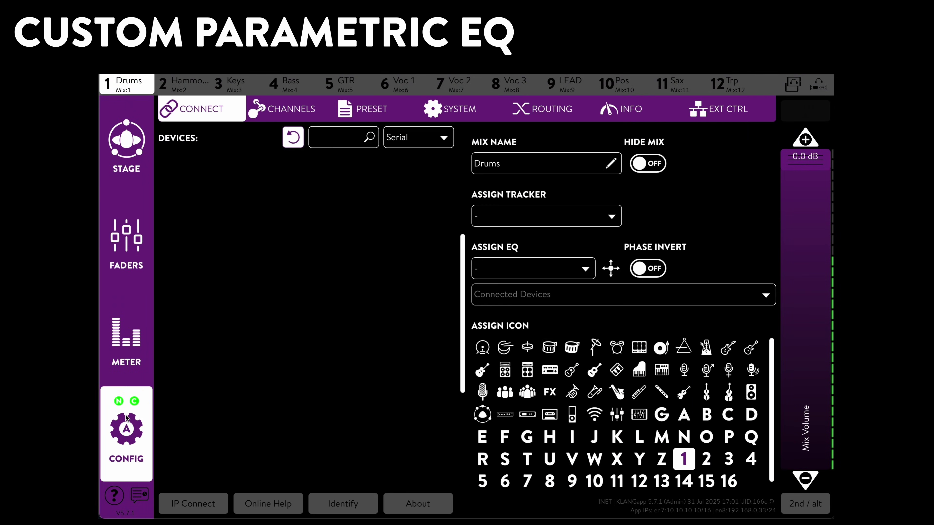
click(612, 268)
click(748, 355)
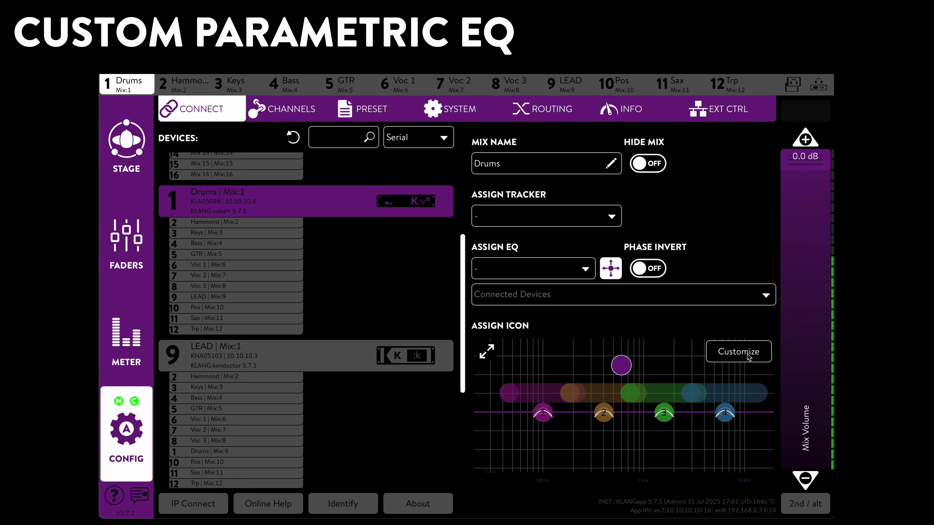
click(489, 354)
drag(300, 317, 220, 319)
click(227, 336)
drag(426, 318, 446, 291)
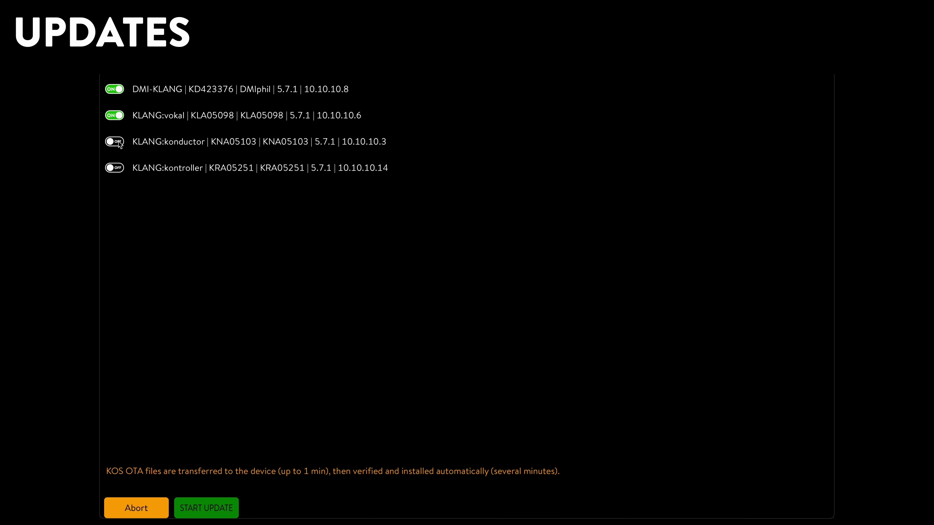
- Start the KOS update for DMI-KLANG, vokal, konductor and kontroller
click(208, 515)
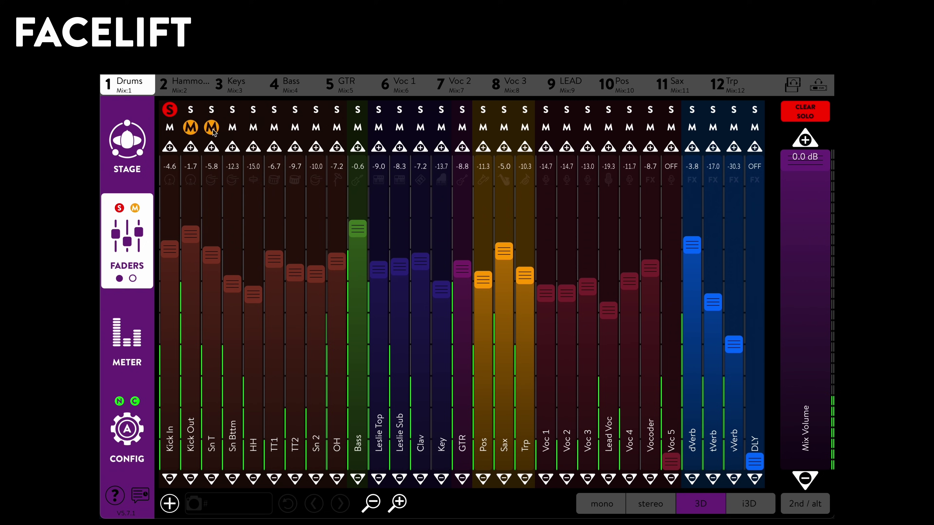
- Mute Sn Bttm, solo HH, clear the solos, and toggle the strips' alternate controls
click(232, 128)
click(252, 109)
click(809, 116)
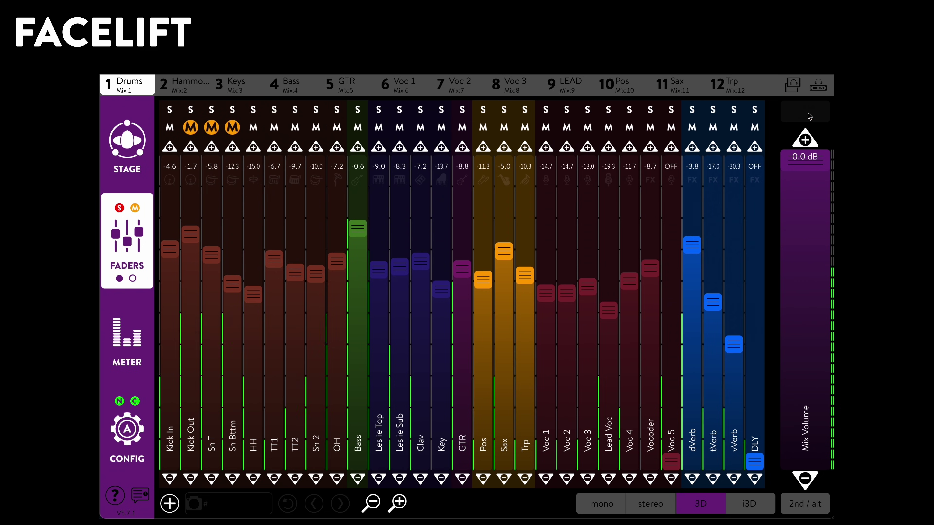
click(805, 504)
click(169, 127)
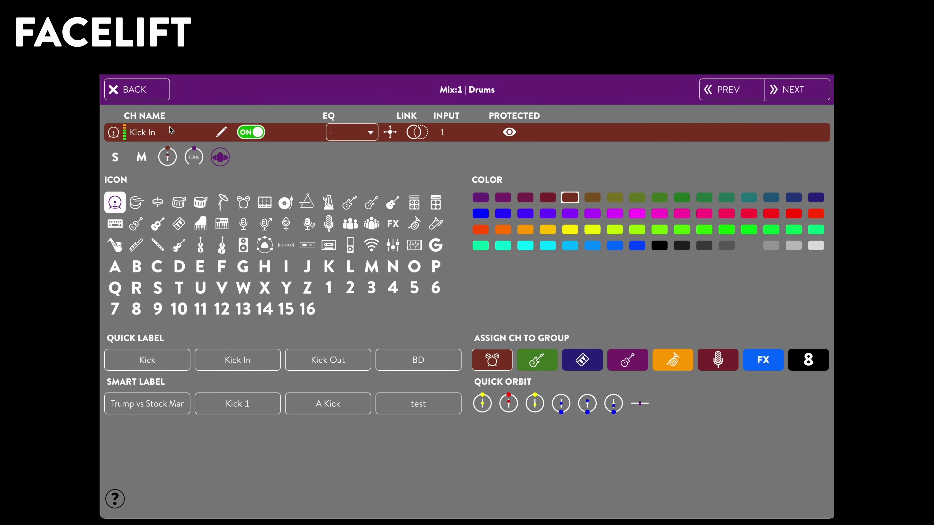
click(138, 90)
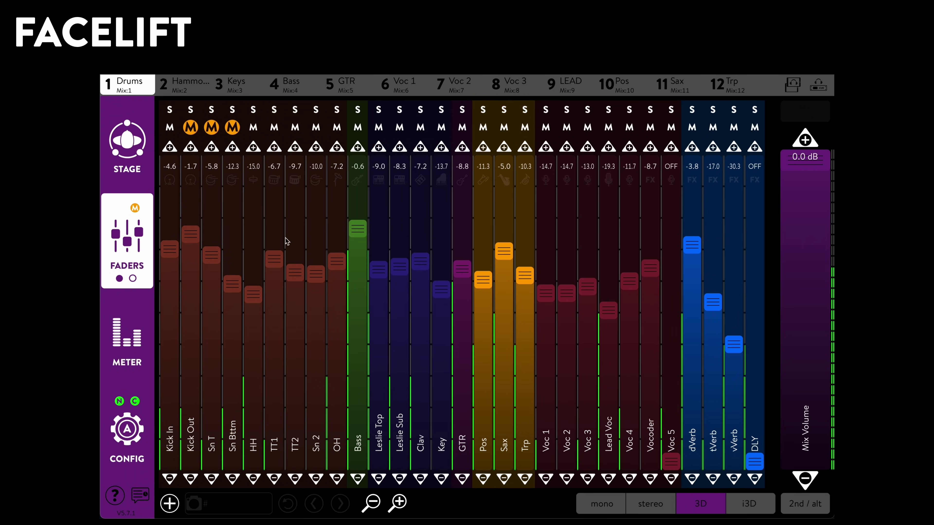
click(795, 500)
- In Channel Focus, place Kick In front-right of the listener and lower it to about -15 dB
click(174, 113)
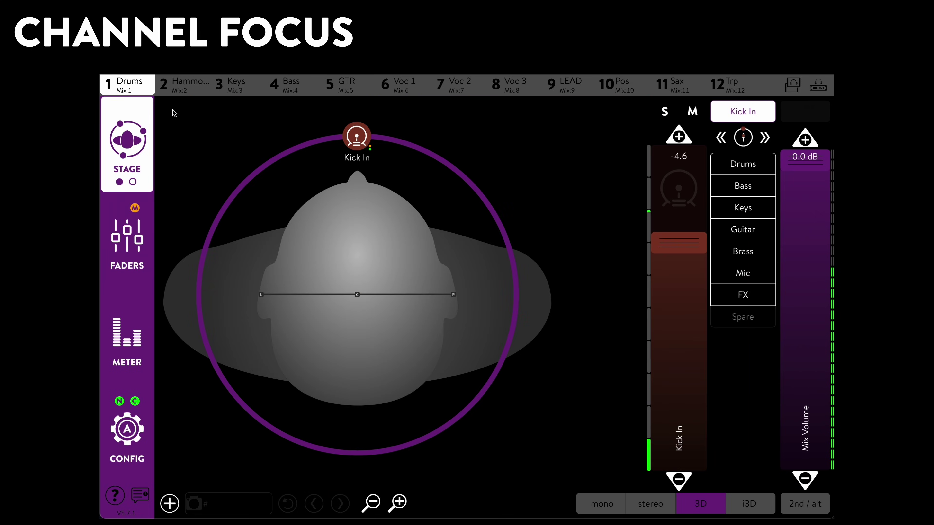
drag(348, 123, 470, 162)
drag(698, 247, 709, 249)
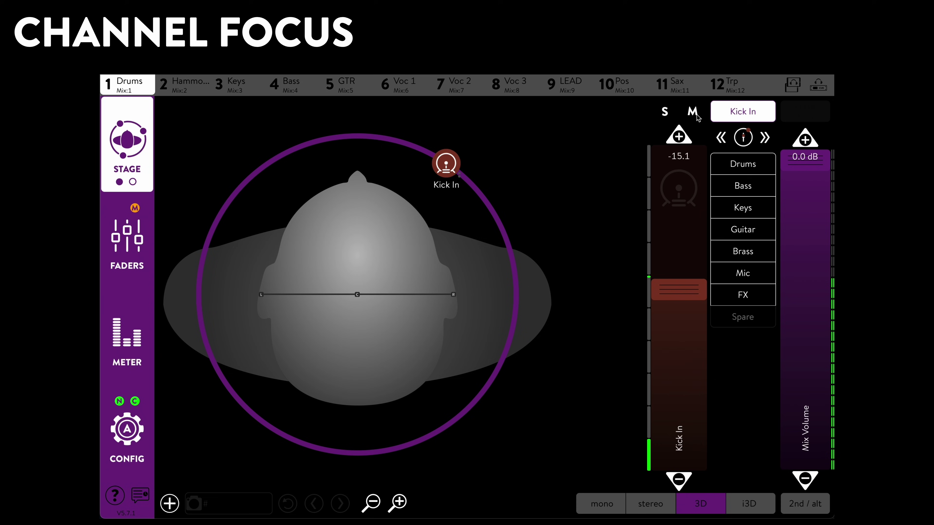
- Focus Sn Bttm, raise its tone to 6.1 and turn on low coloration mode
click(766, 139)
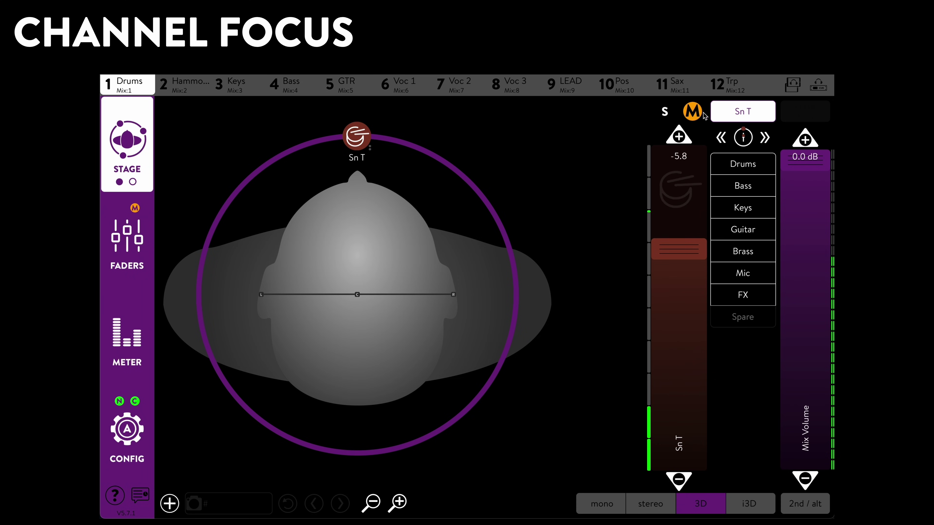
click(766, 139)
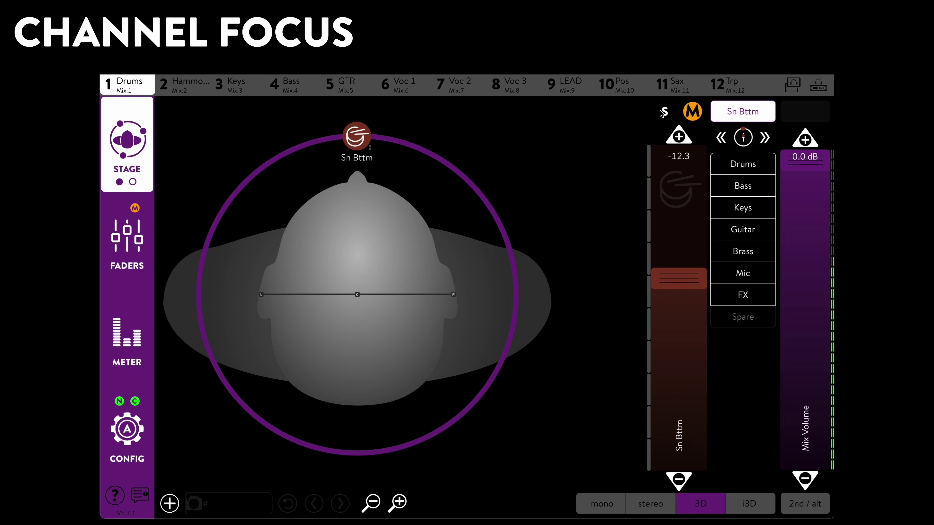
click(805, 503)
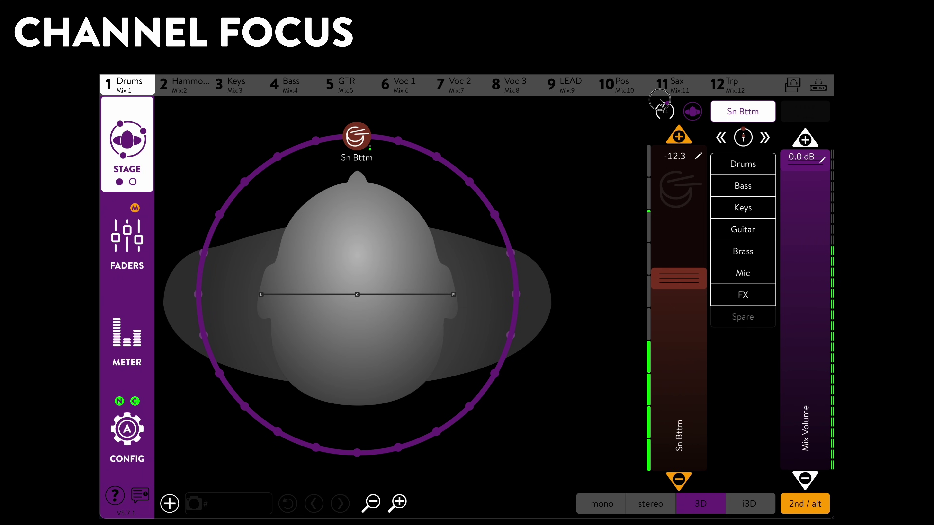
drag(661, 102, 662, 79)
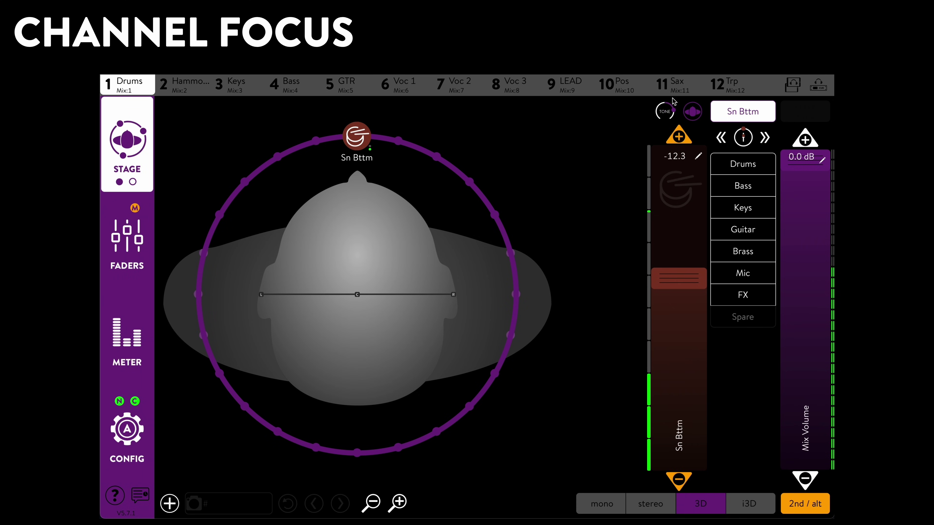
click(693, 112)
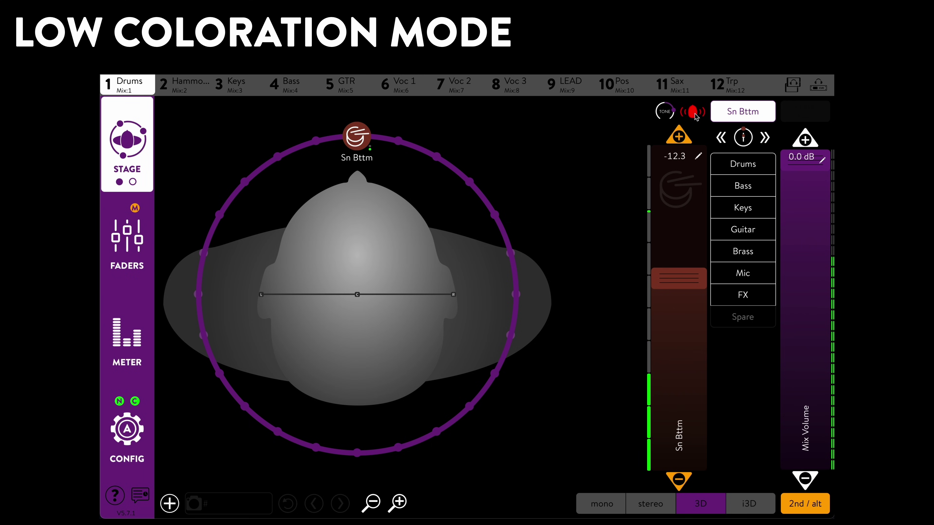
- Toggle Sn Bttm's low coloration off and back on, then return to the solo/mute controls
click(693, 114)
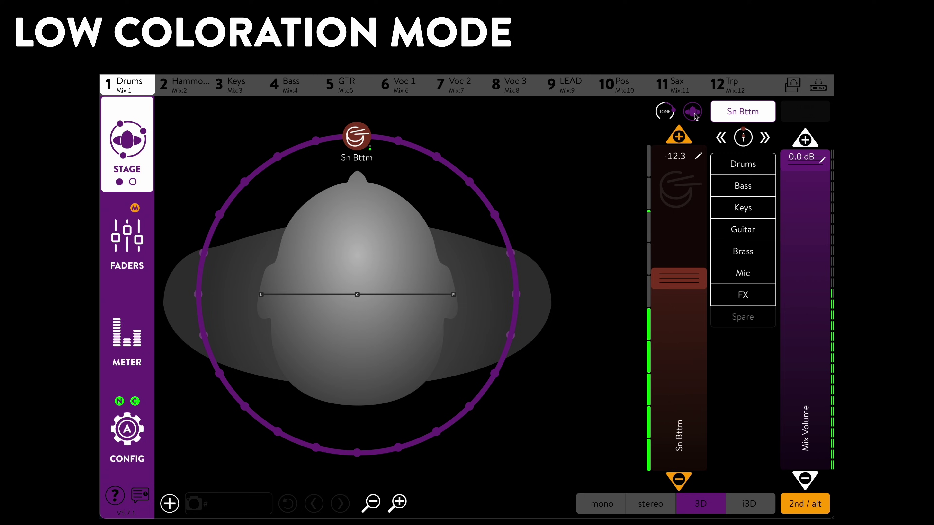
click(693, 114)
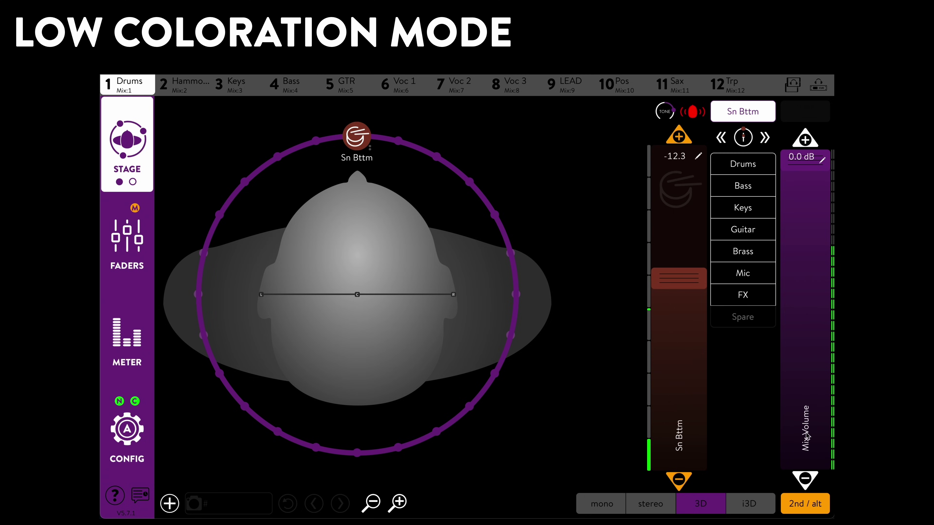
click(807, 504)
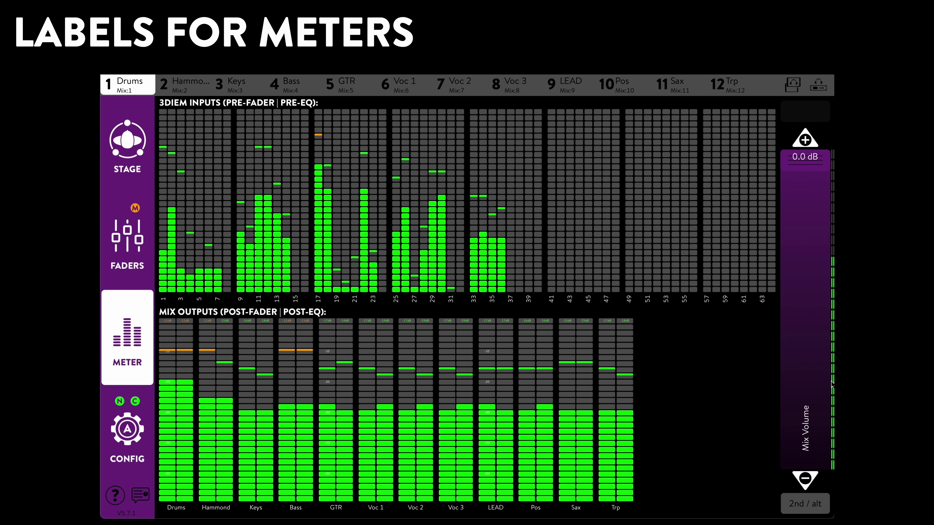
click(804, 506)
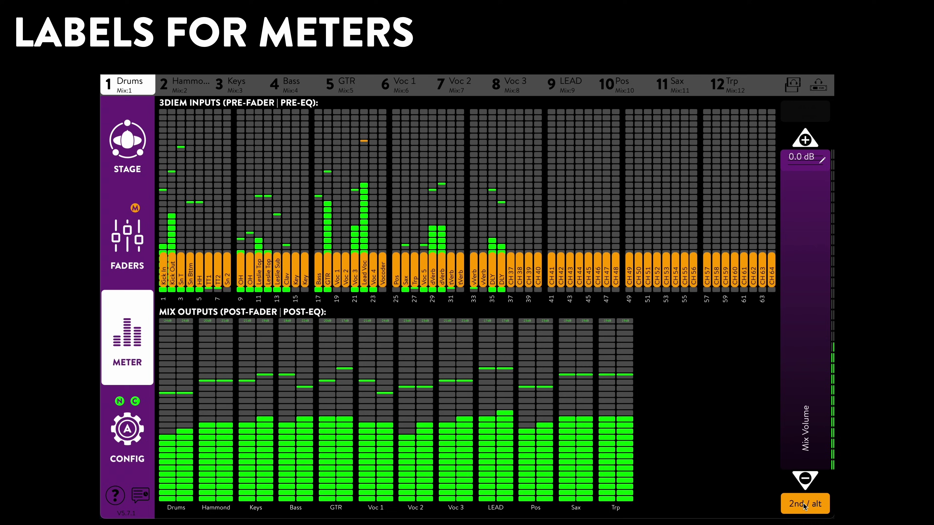
click(805, 506)
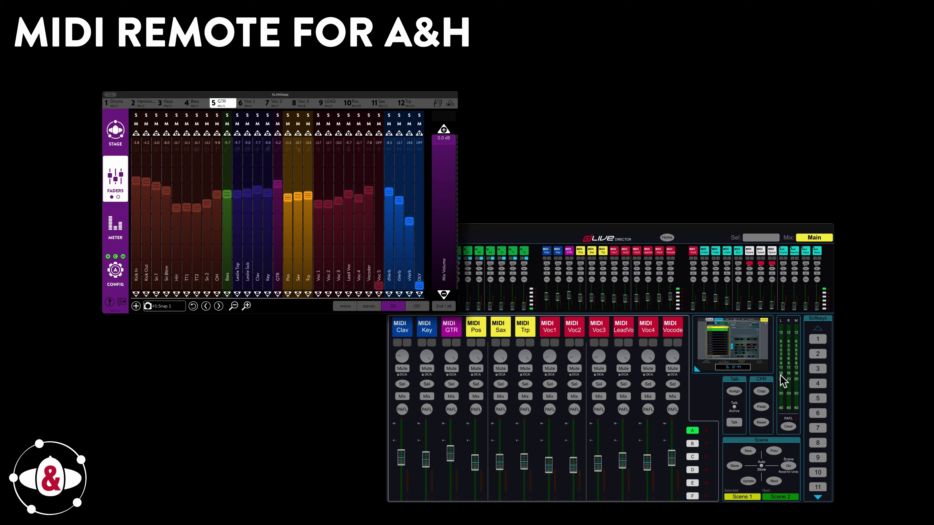
- Switch the console to Hammond and back to Drums, then raise Pos to +3.1
click(818, 398)
click(818, 354)
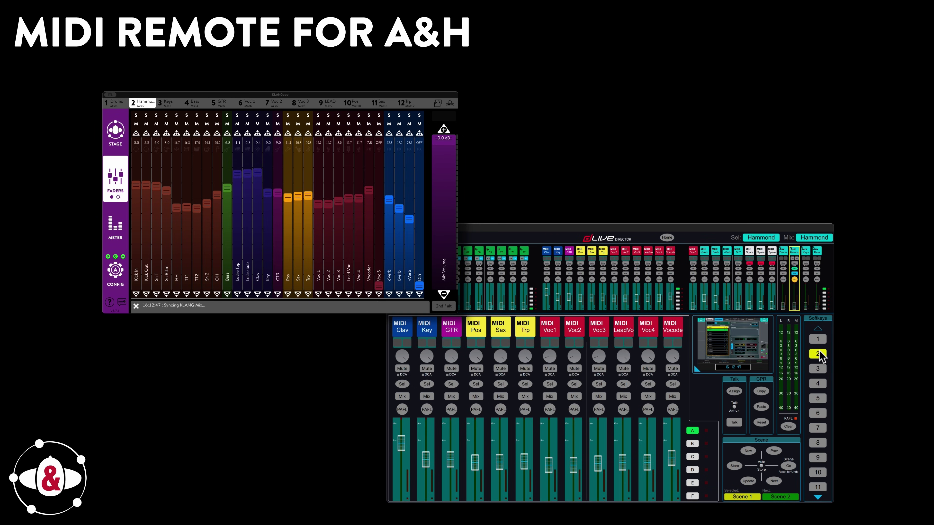
click(818, 339)
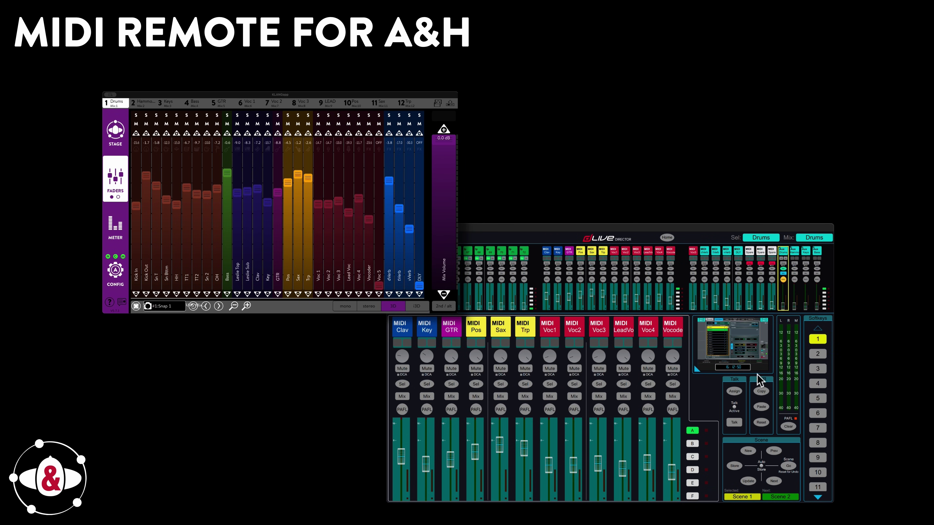
drag(474, 452, 529, 433)
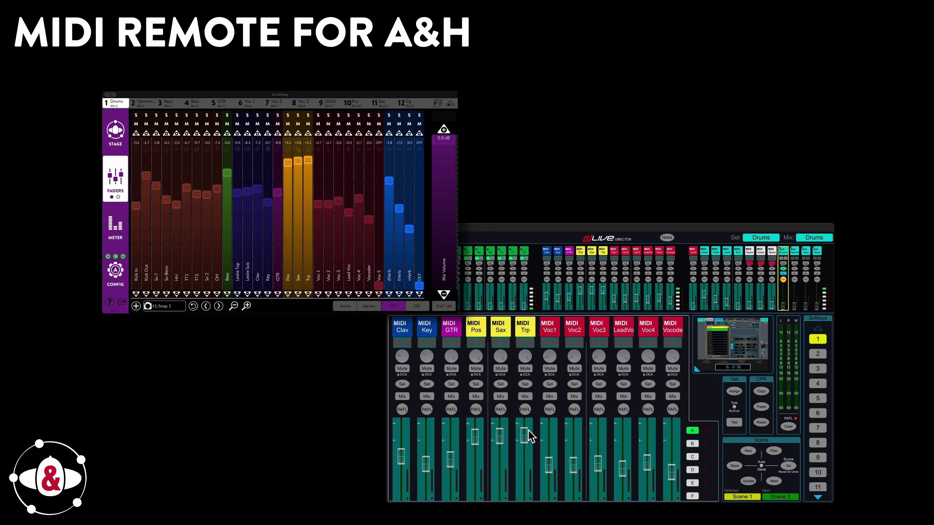
- Mute Sax and Trp from dLive, then unmute them again
click(500, 368)
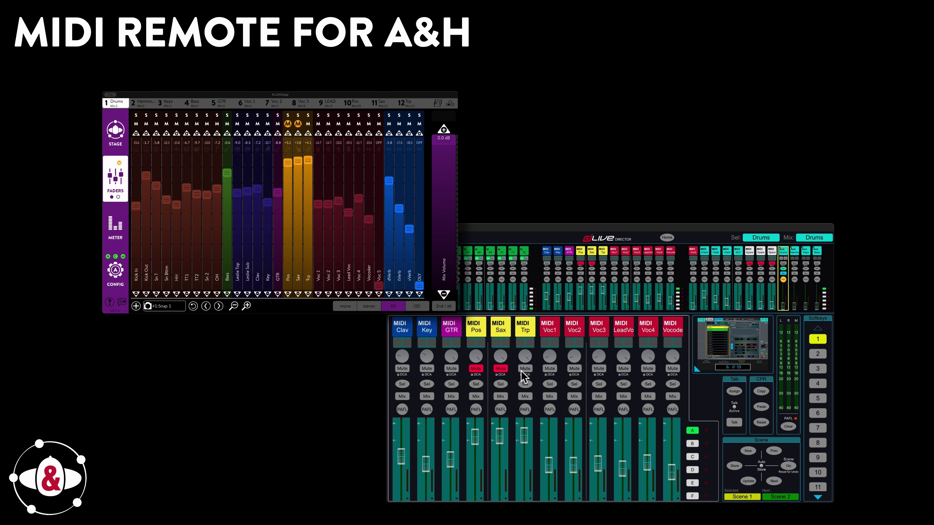
click(525, 369)
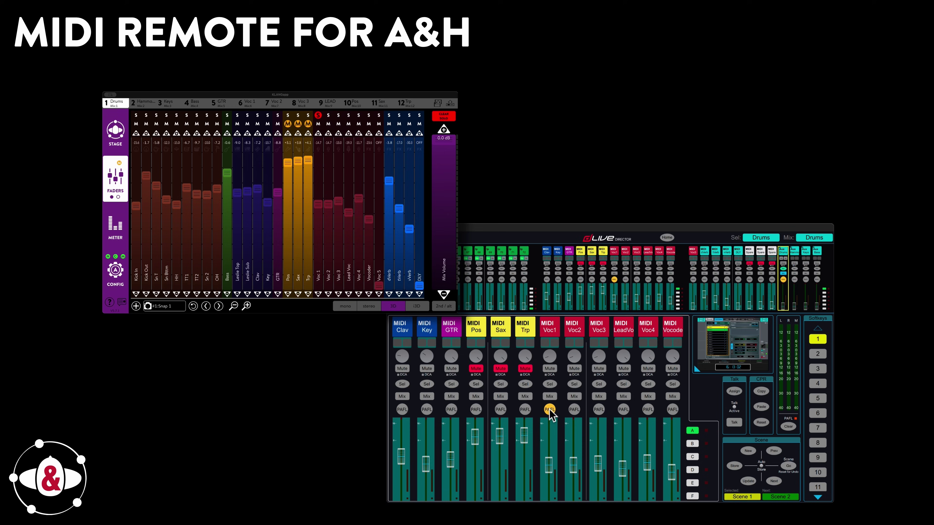
click(525, 369)
click(500, 369)
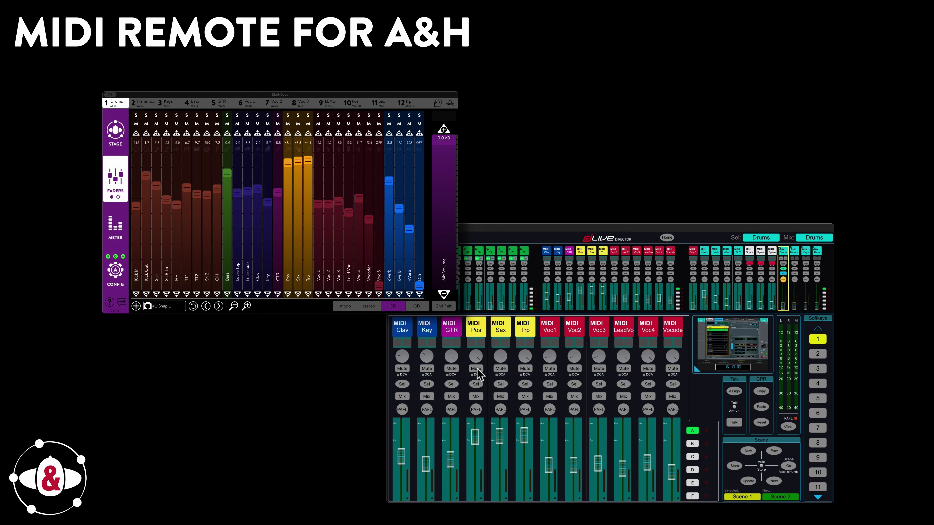
- Step through the Pos, Lead Voc and Key mixes, then pan the Key channel to 44
click(476, 397)
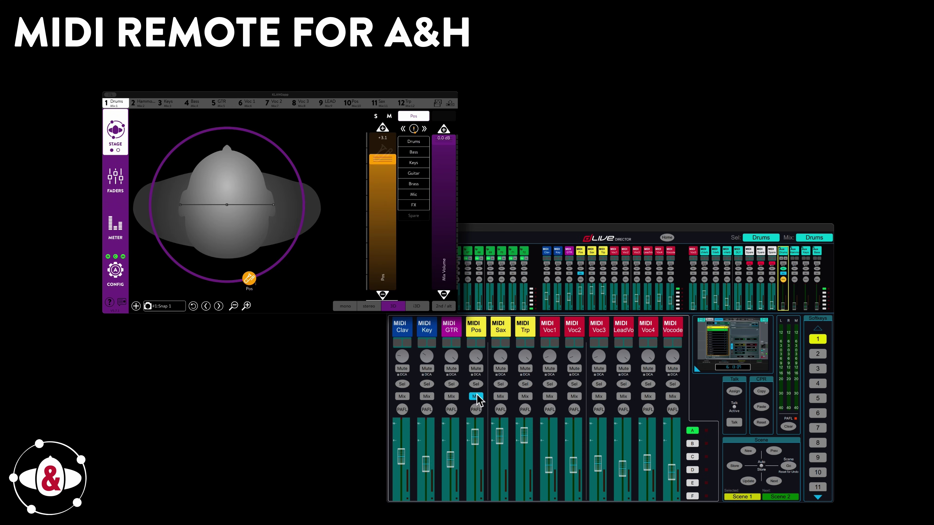
click(623, 396)
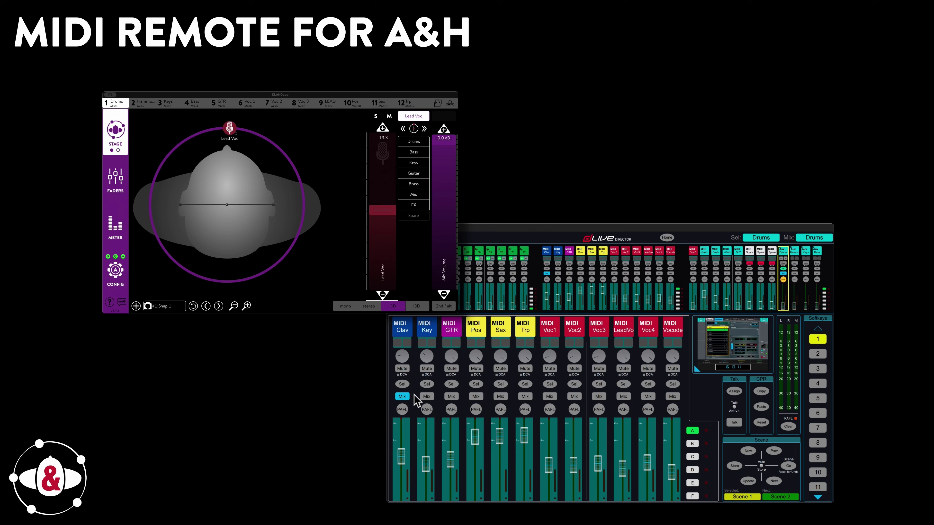
click(427, 397)
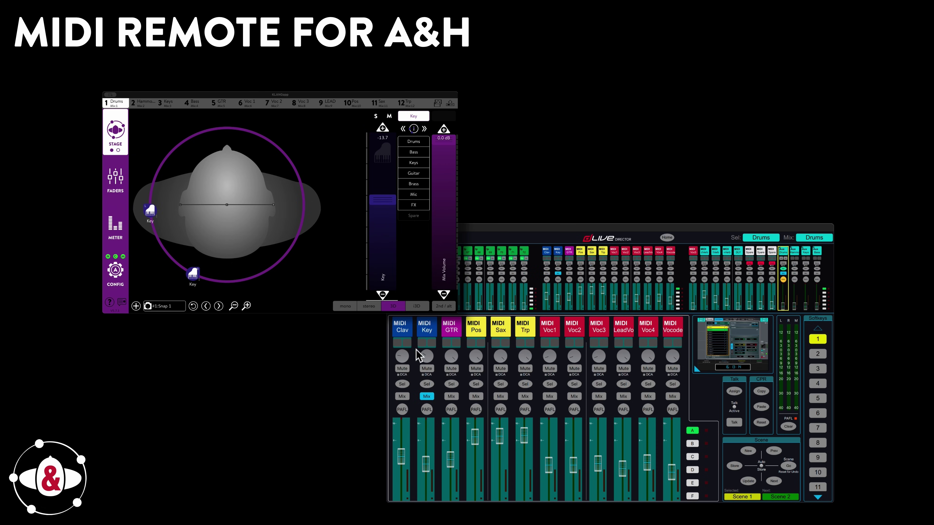
right_click(426, 357)
click(437, 376)
mouse_move(423, 353)
mouse_down()
mouse_move(416, 367)
mouse_move(426, 350)
mouse_move(428, 401)
mouse_move(430, 365)
mouse_up()
- Switch the KLANG stage to grid view and pan the Key channel to 14
click(131, 131)
right_click(424, 351)
click(441, 383)
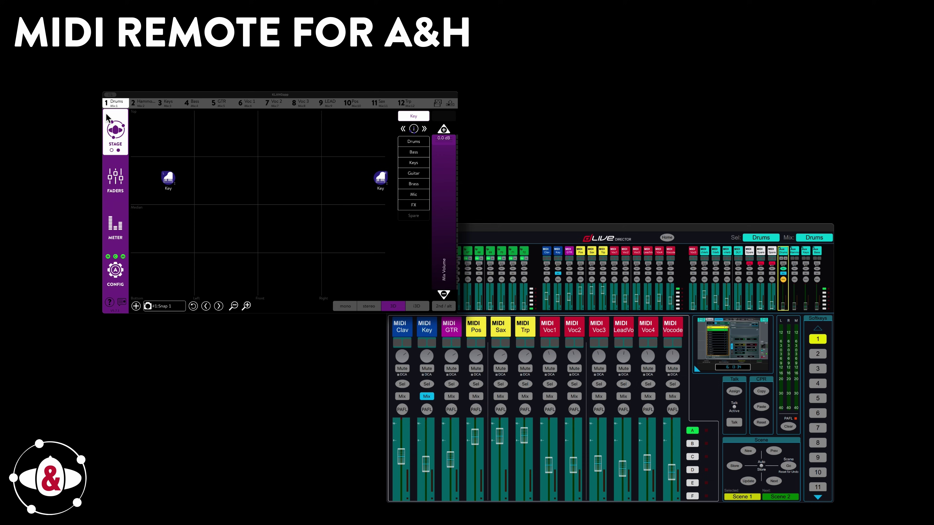
right_click(426, 356)
click(444, 391)
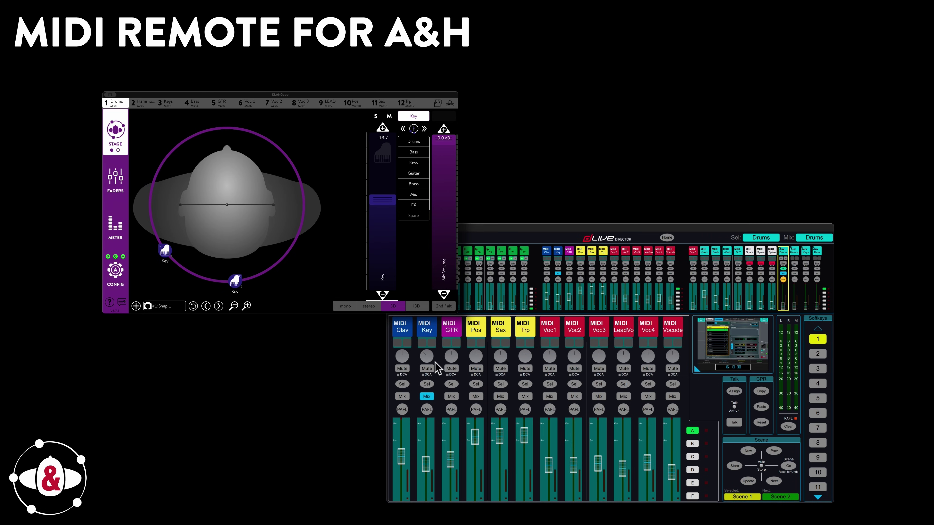
mouse_move(429, 356)
mouse_down()
mouse_move(427, 373)
mouse_move(427, 351)
mouse_up()
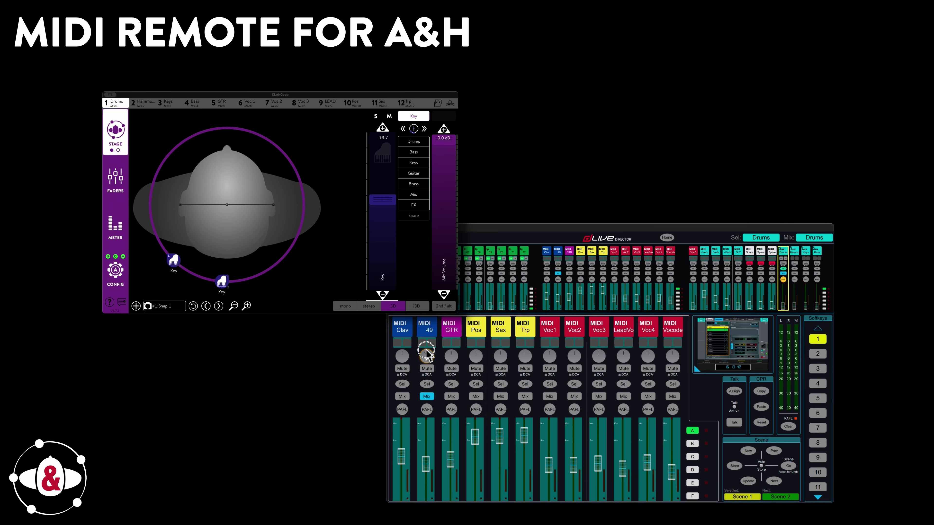
- Advance dLive scenes through Scene 4 to Scene 6, watching KLANG's faders, then its snapshot preset list
click(118, 179)
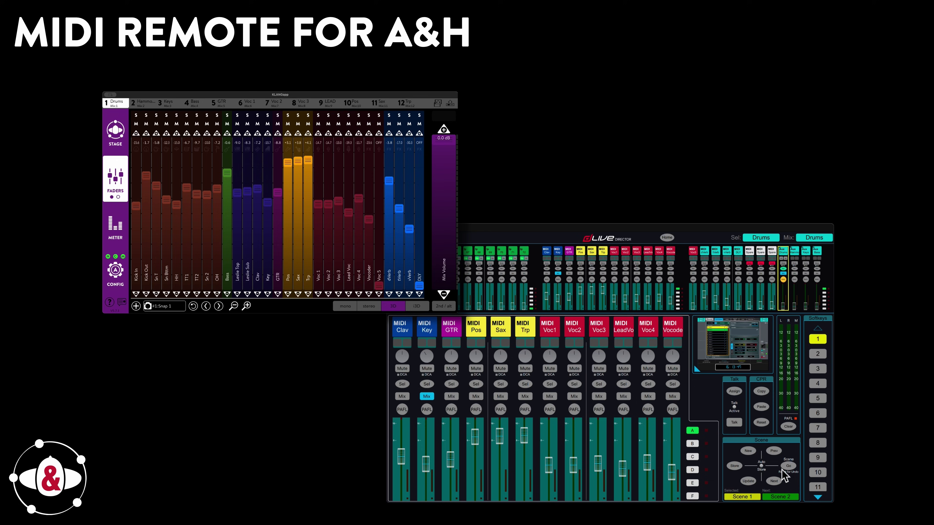
click(789, 466)
click(789, 466)
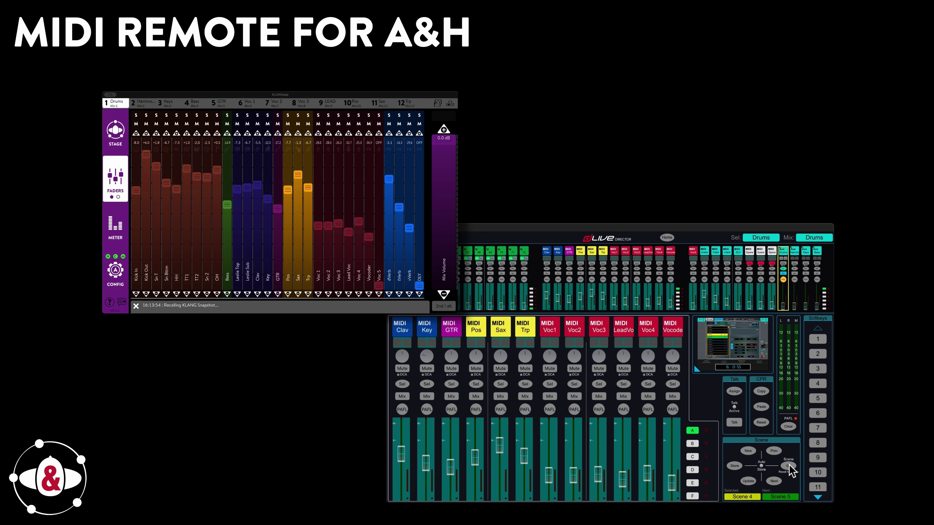
click(115, 270)
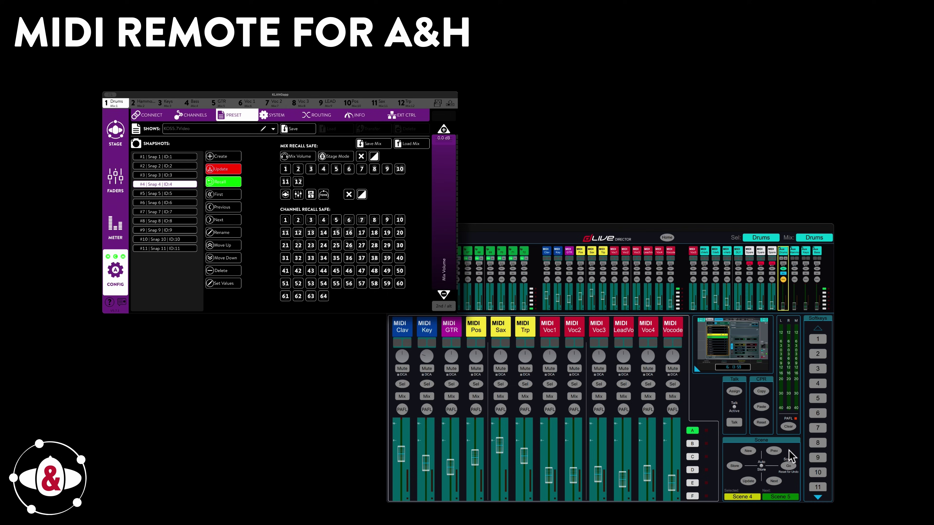
click(789, 466)
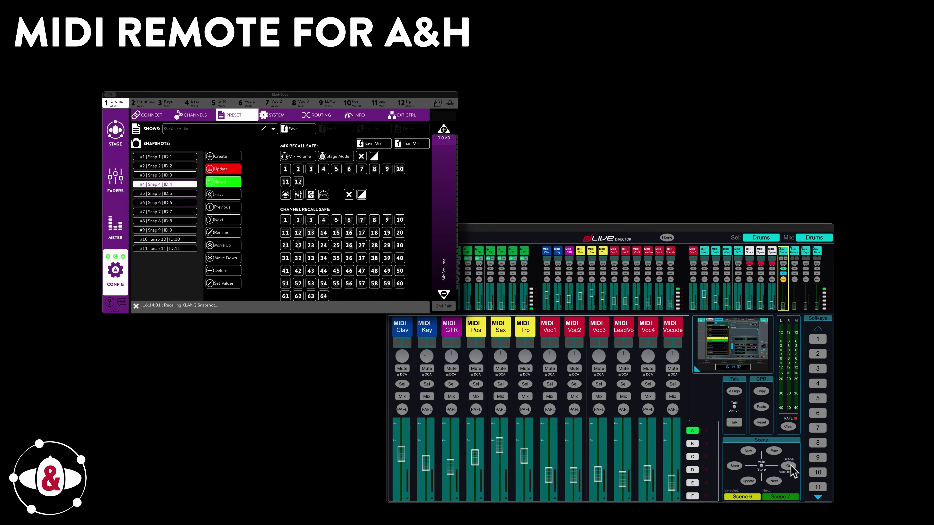